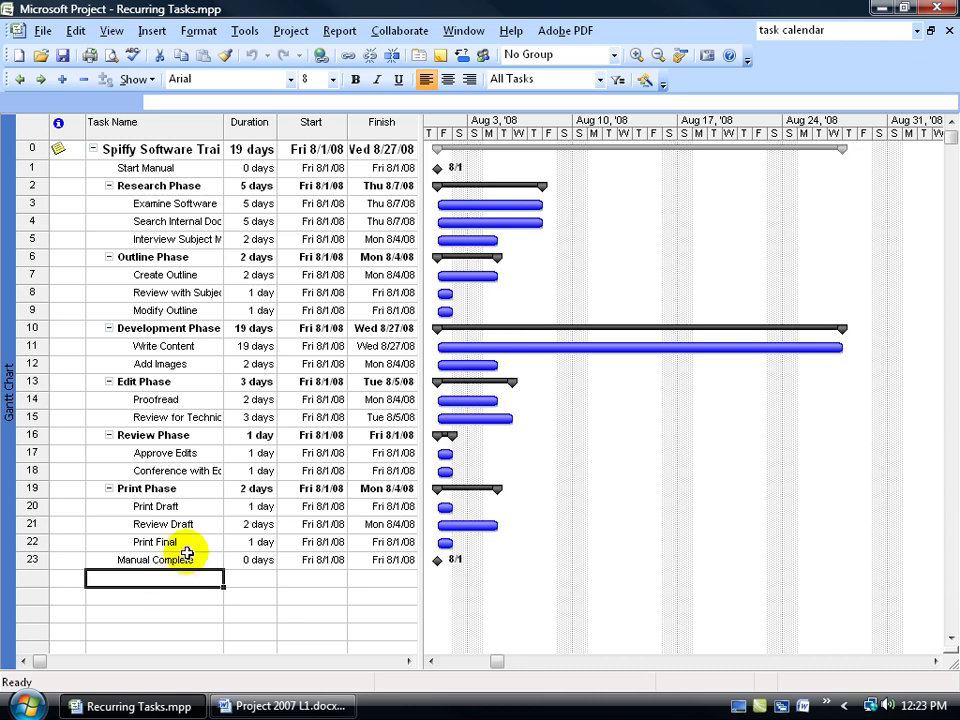
Select the Research Phase task (row 2) as the insertion point for the new task.
left_click(146, 186)
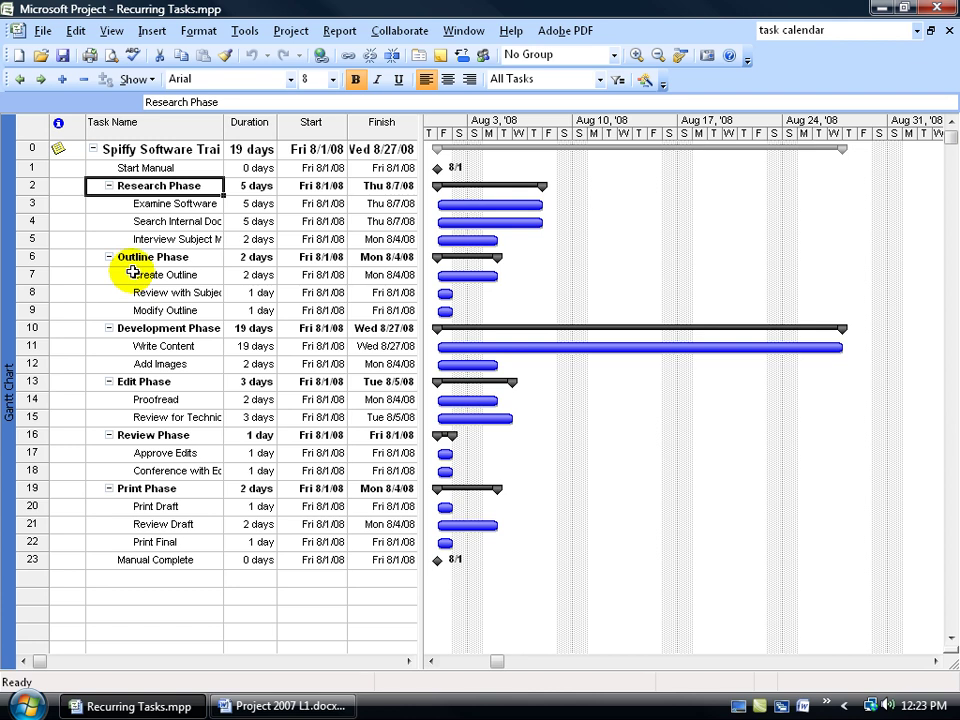
Start a new recurring task named 'Project Meetings' with a 1h duration.
left_click(153, 32)
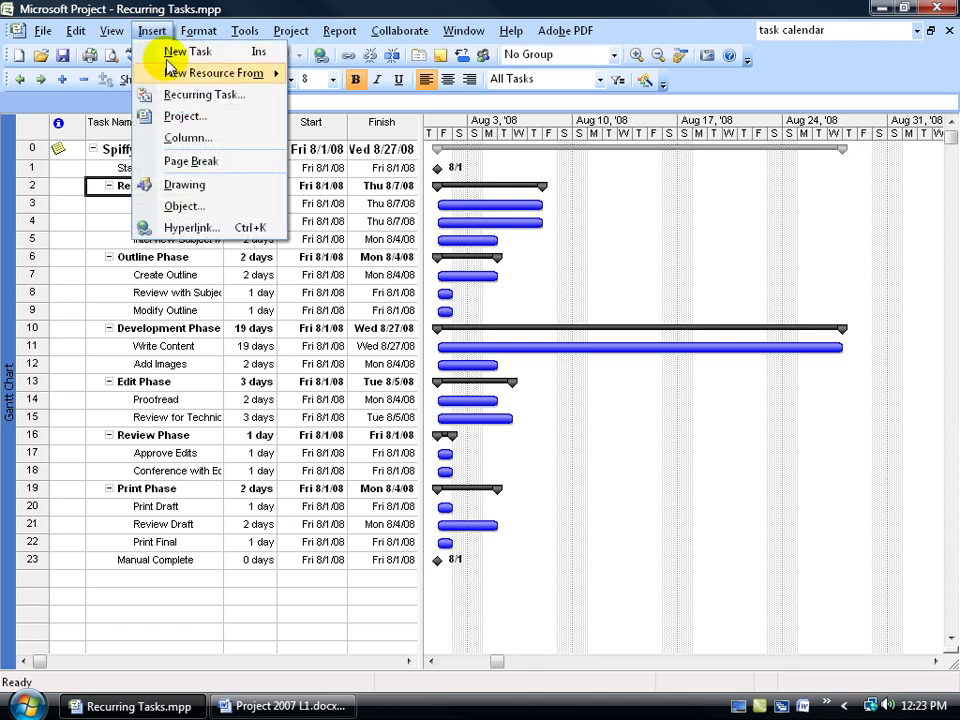
left_click(177, 96)
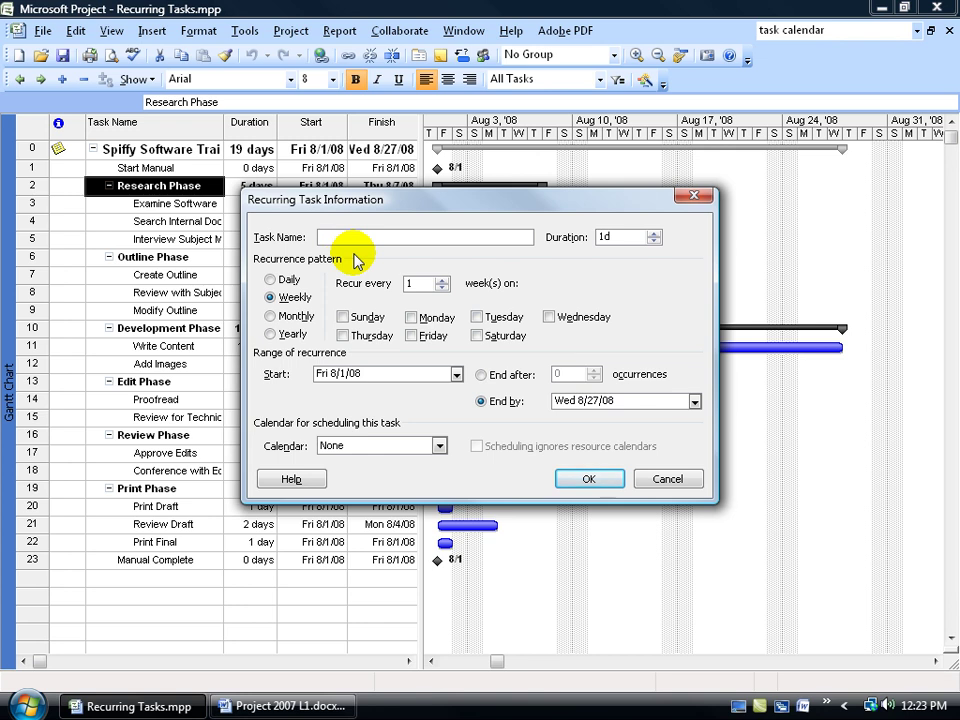
type("Proj")
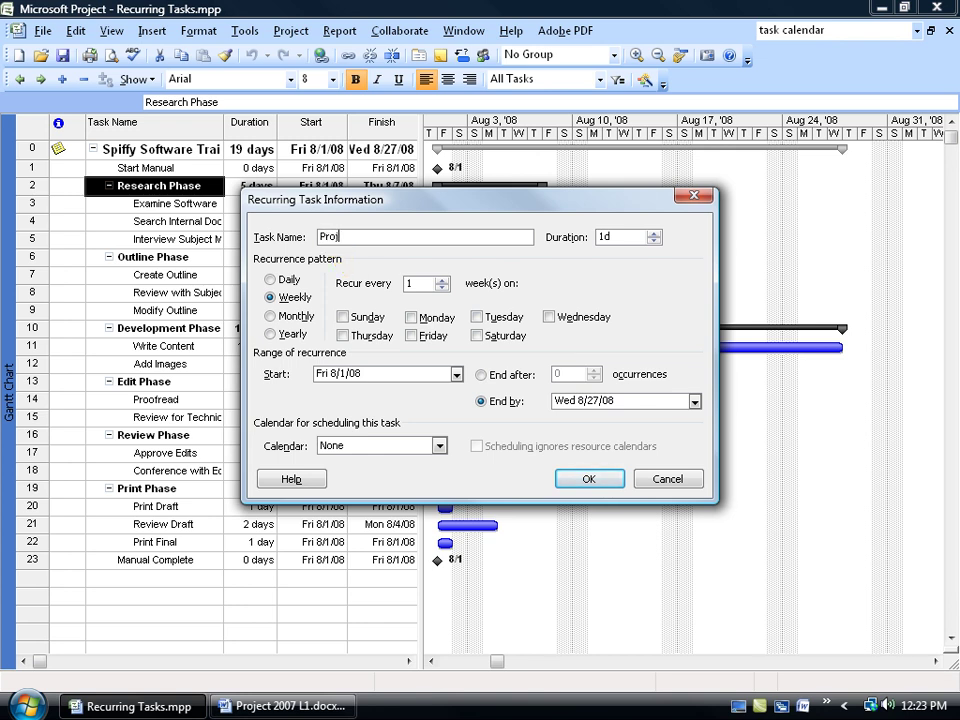
type("ect Meetings")
double_click(604, 238)
type("1h")
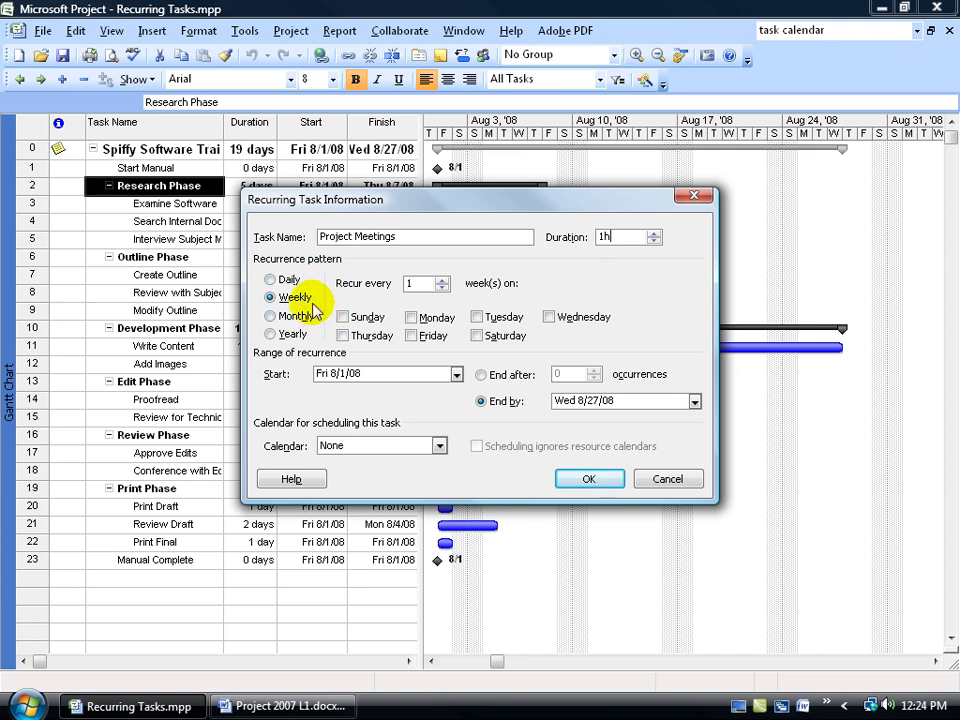
Make the meetings recur every 1 week on Tuesday.
left_click(476, 316)
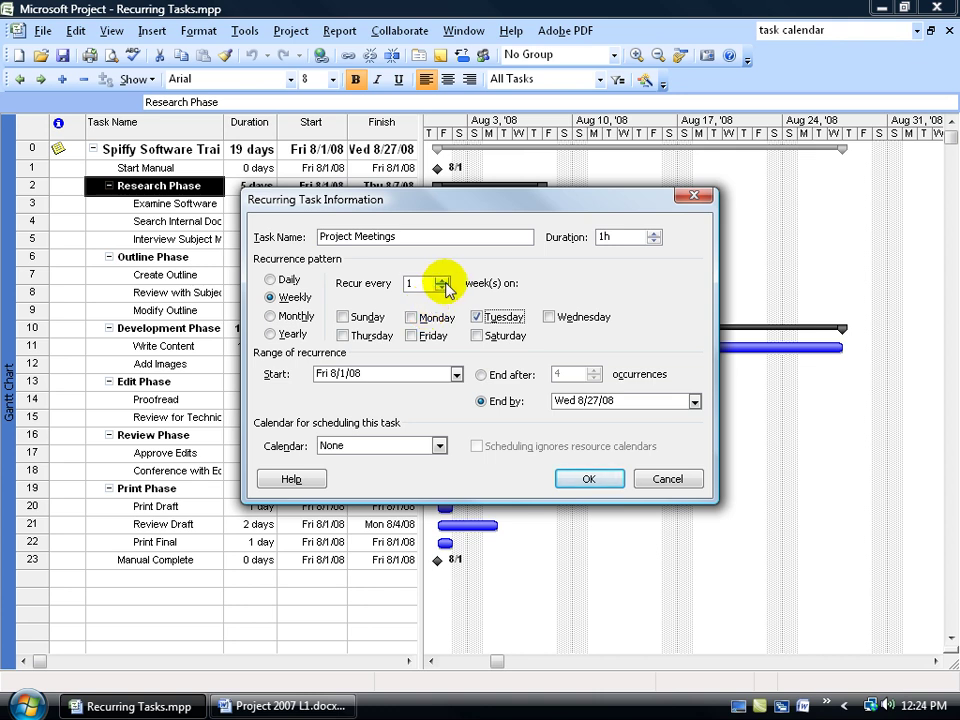
left_click(441, 279)
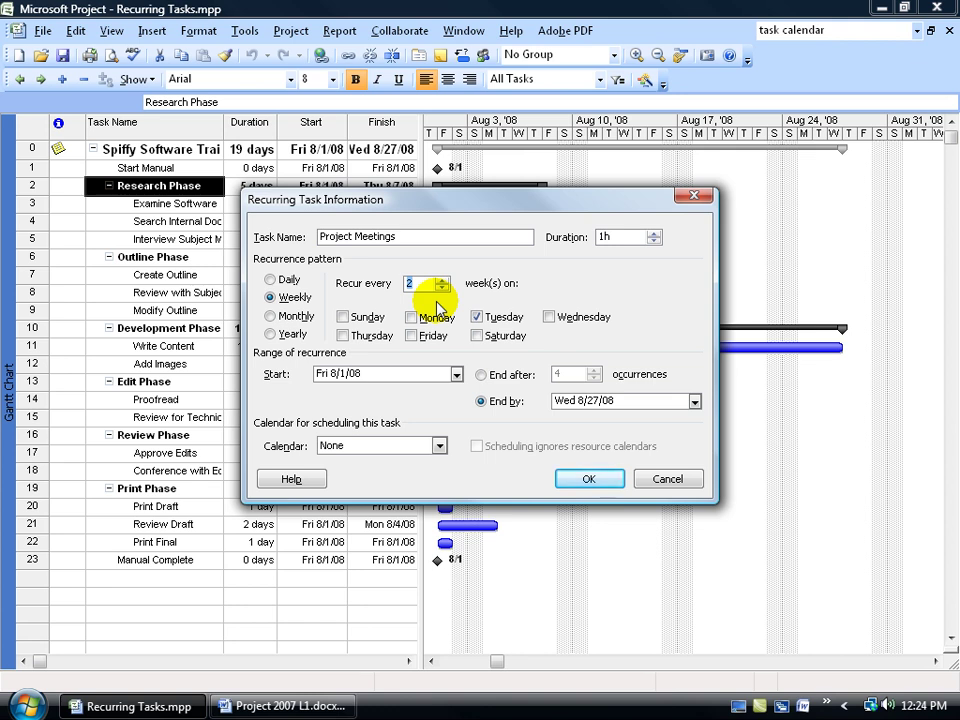
left_click(441, 289)
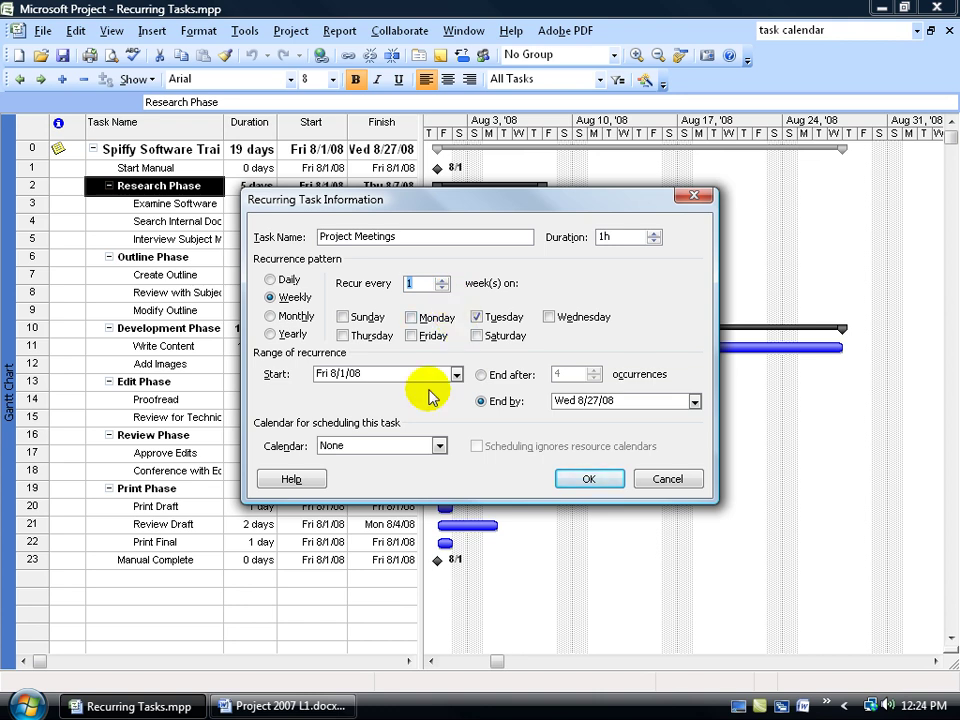
left_click(456, 373)
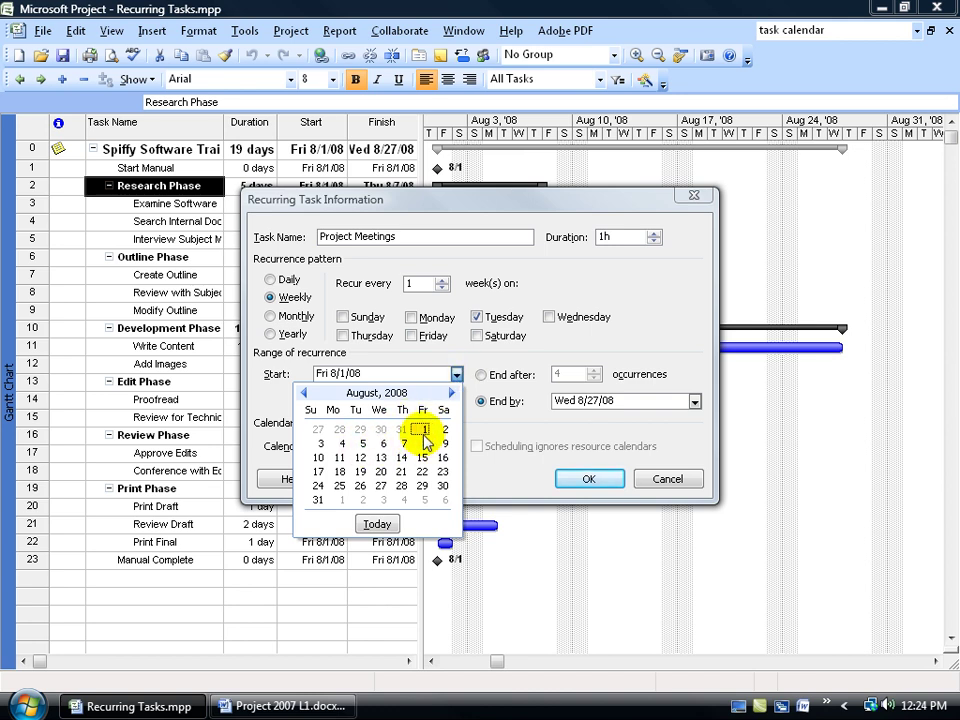
Set the recurrence range to start Tue 8/5/08 and end by Tue 10/28/08.
left_click(362, 443)
left_click(694, 401)
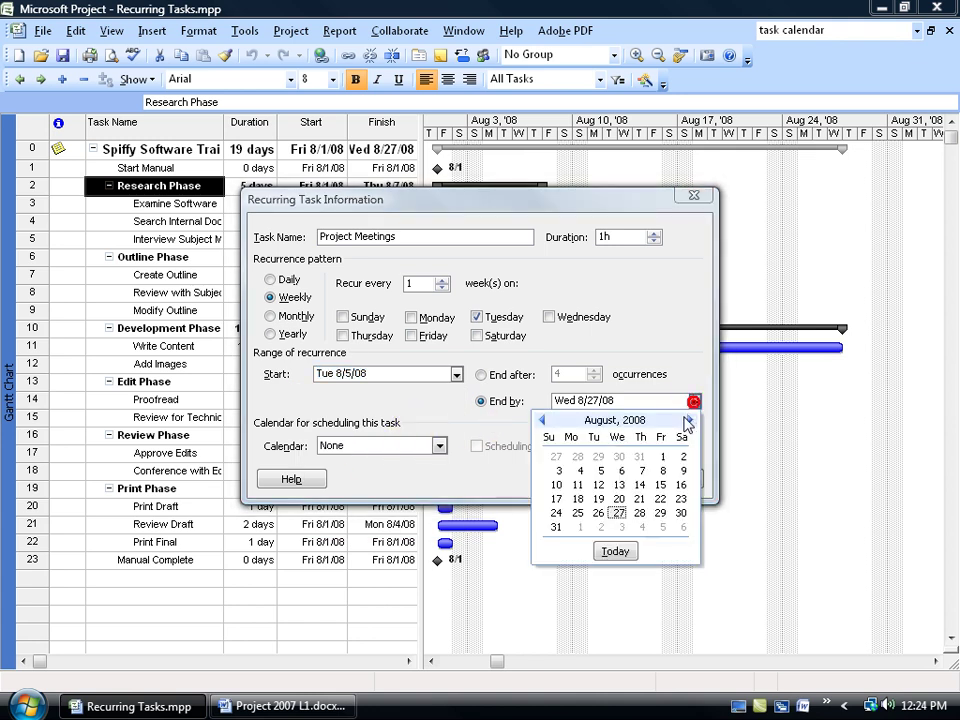
left_click(686, 421)
left_click(686, 421)
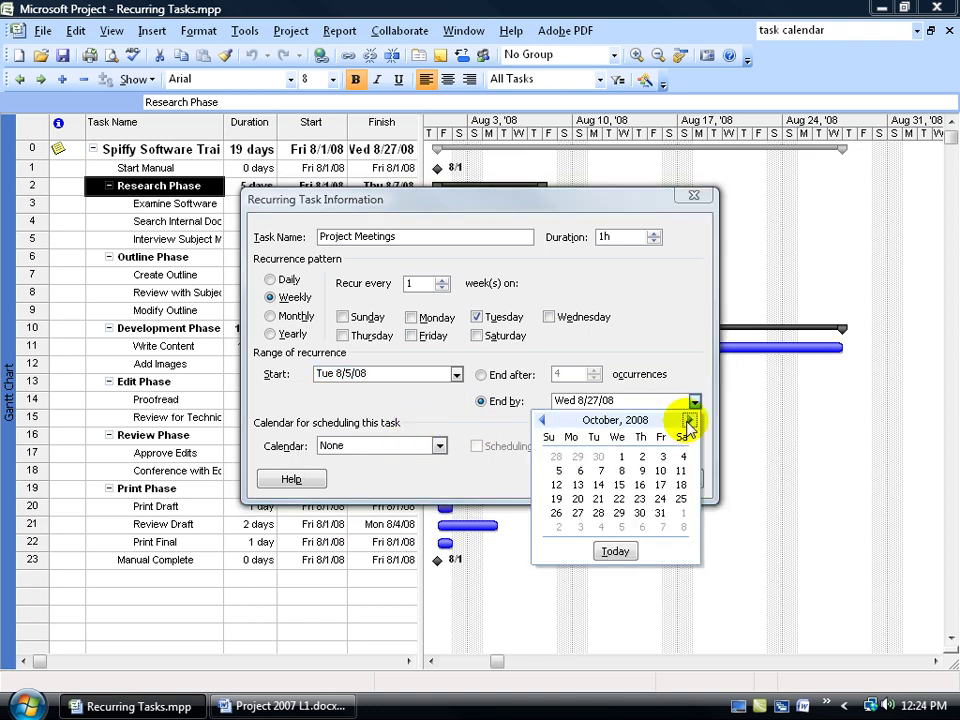
left_click(598, 513)
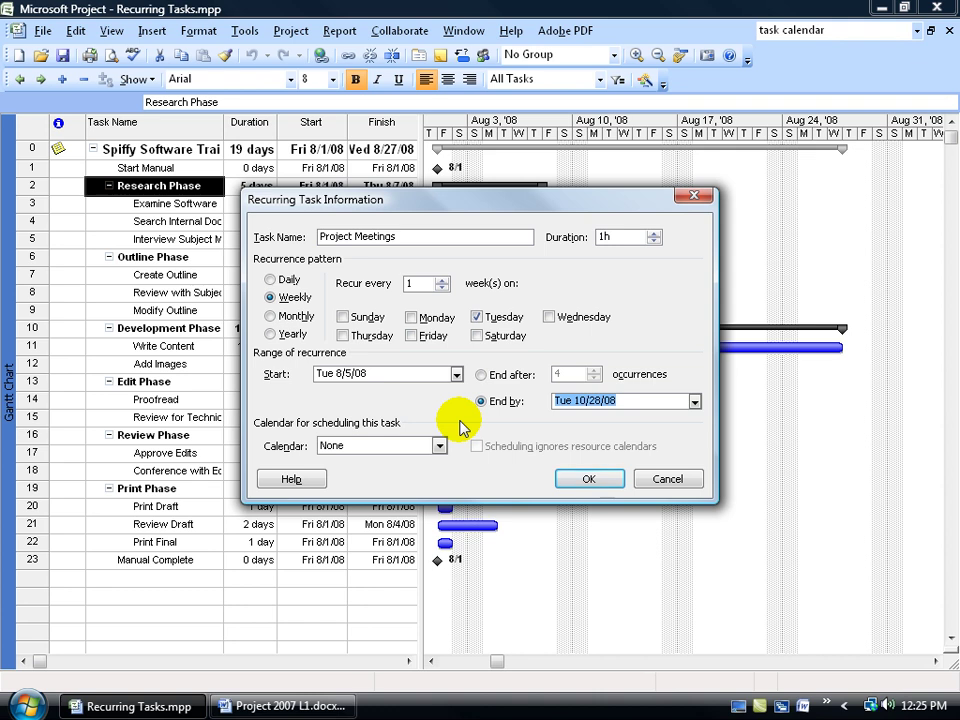
left_click(439, 446)
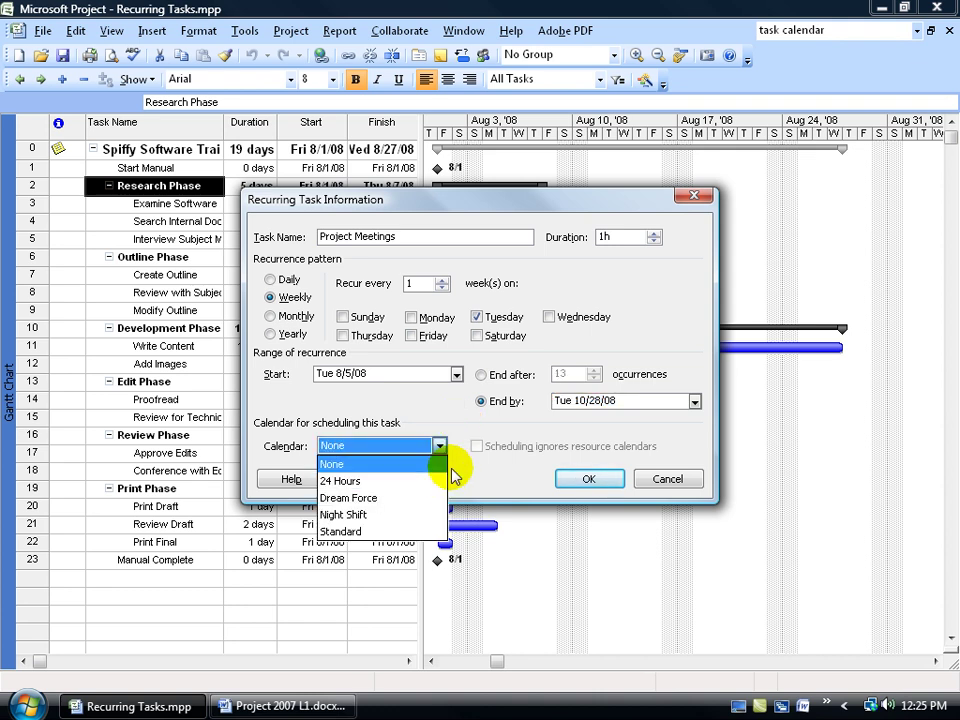
Leave the task calendar as None and cancel the Recurring Task Information dialog.
left_click(463, 467)
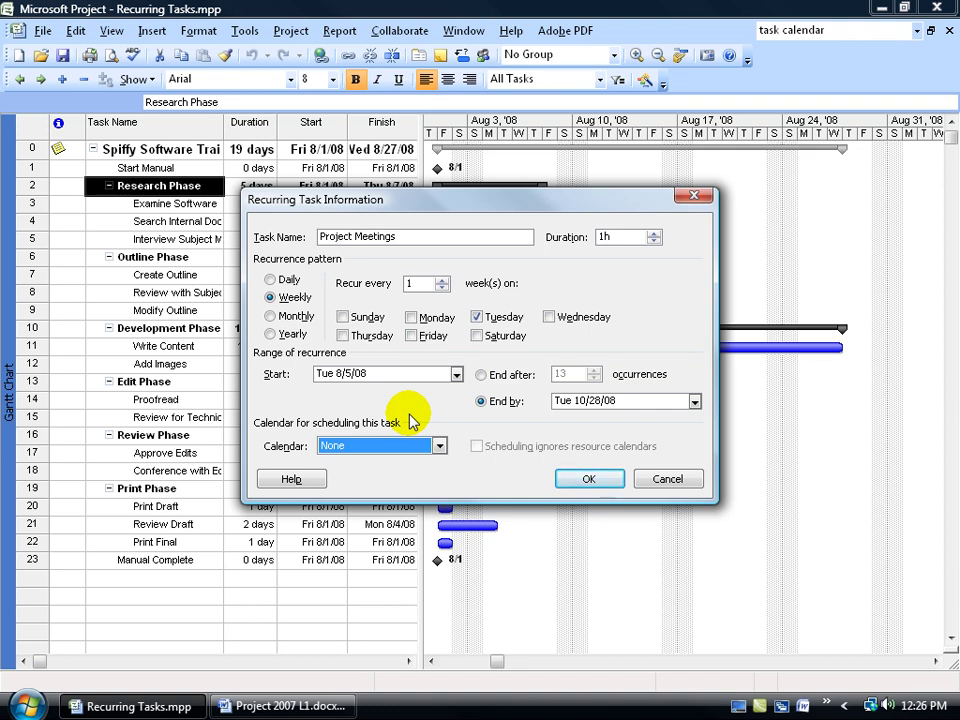
left_click(667, 480)
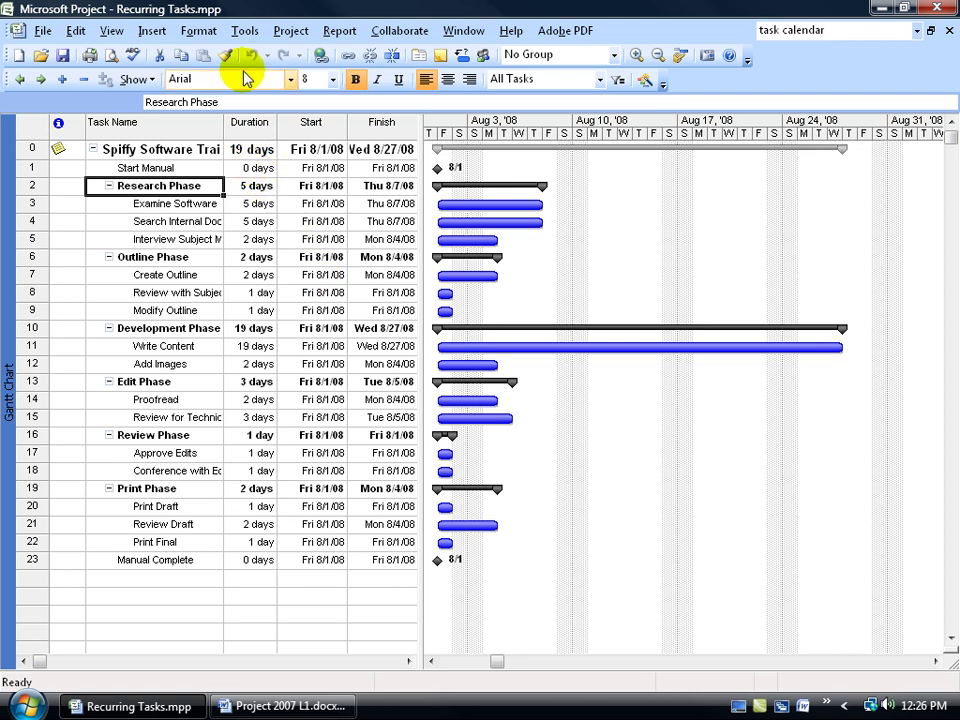
left_click(245, 31)
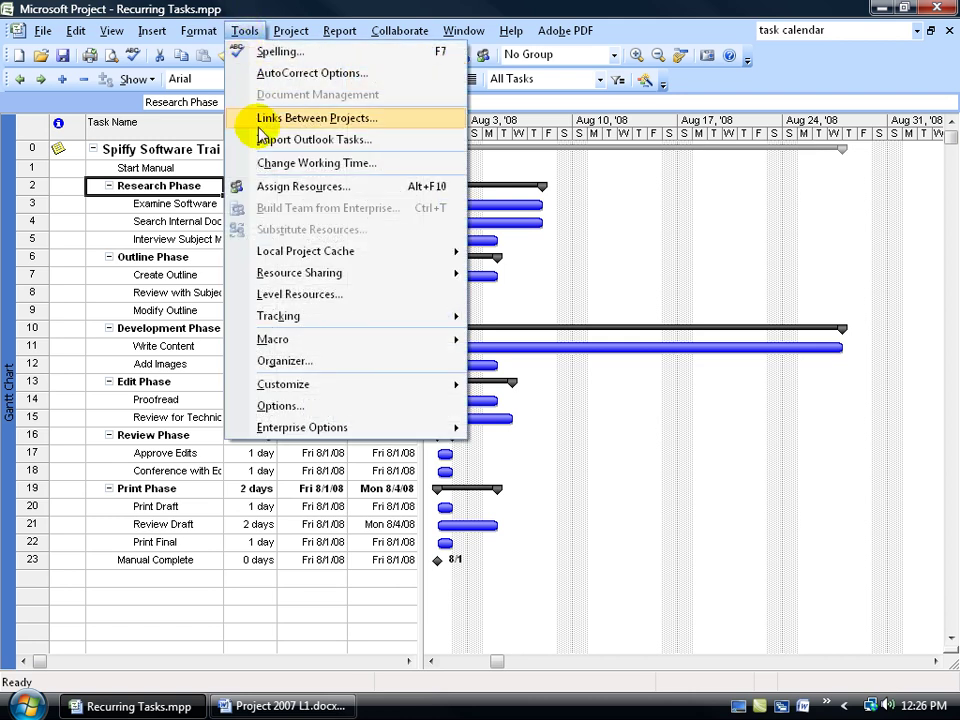
left_click(258, 163)
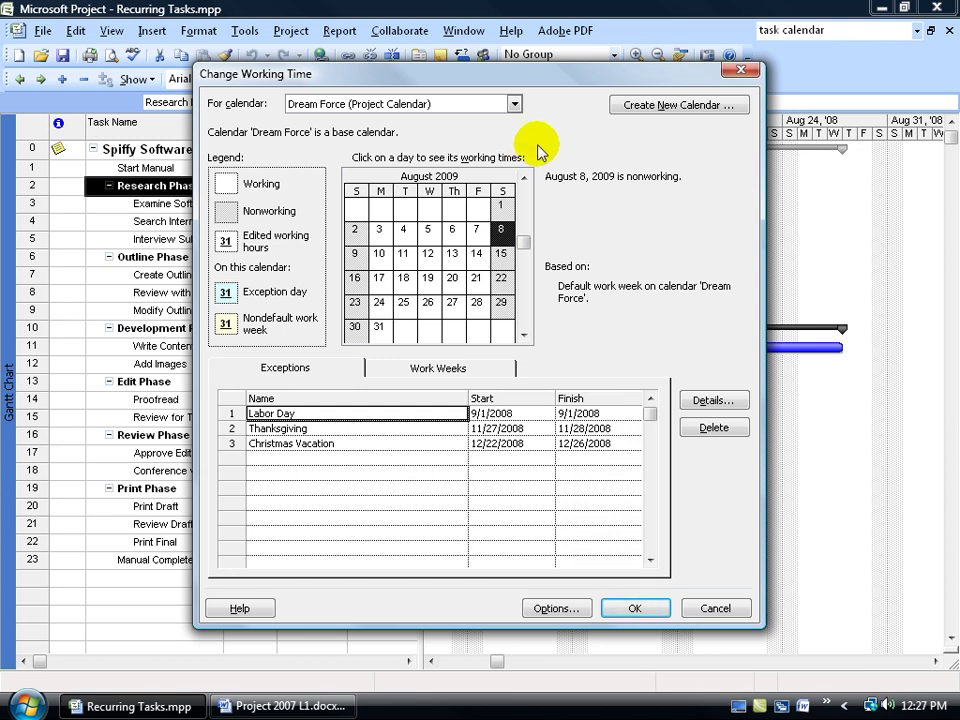
left_click(715, 608)
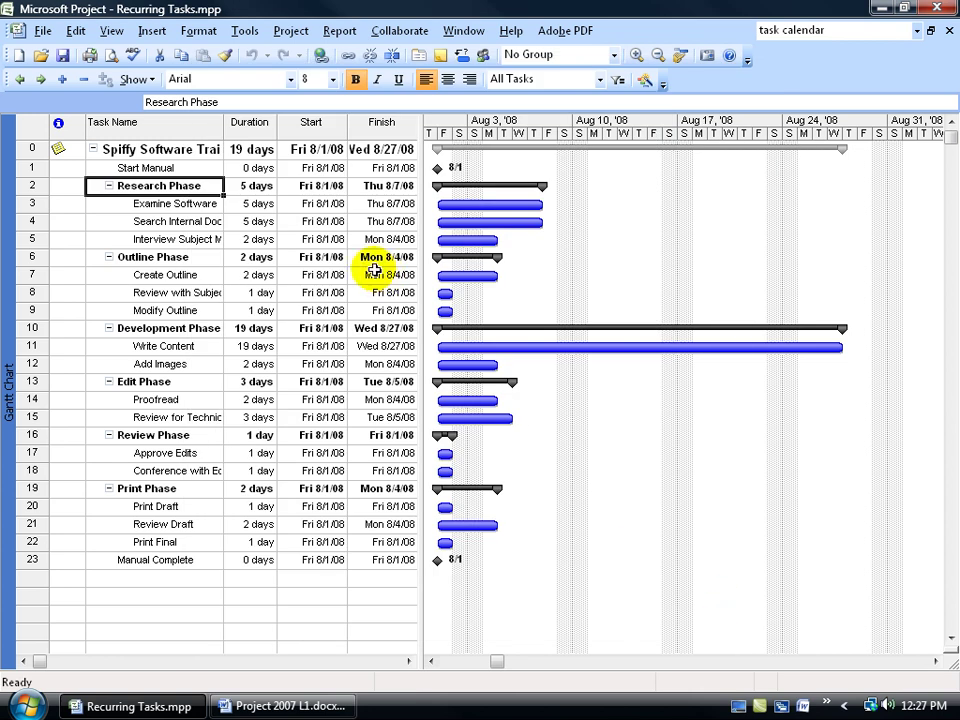
Check the Project Information, which shows the Dream Force calendar, and close it unchanged.
left_click(291, 30)
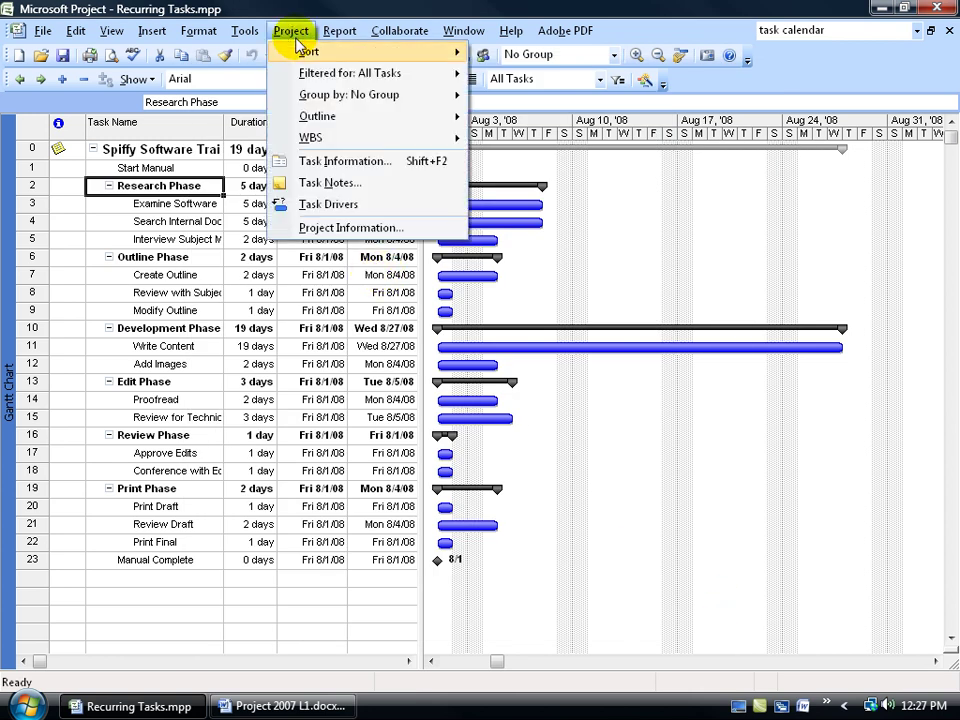
left_click(330, 228)
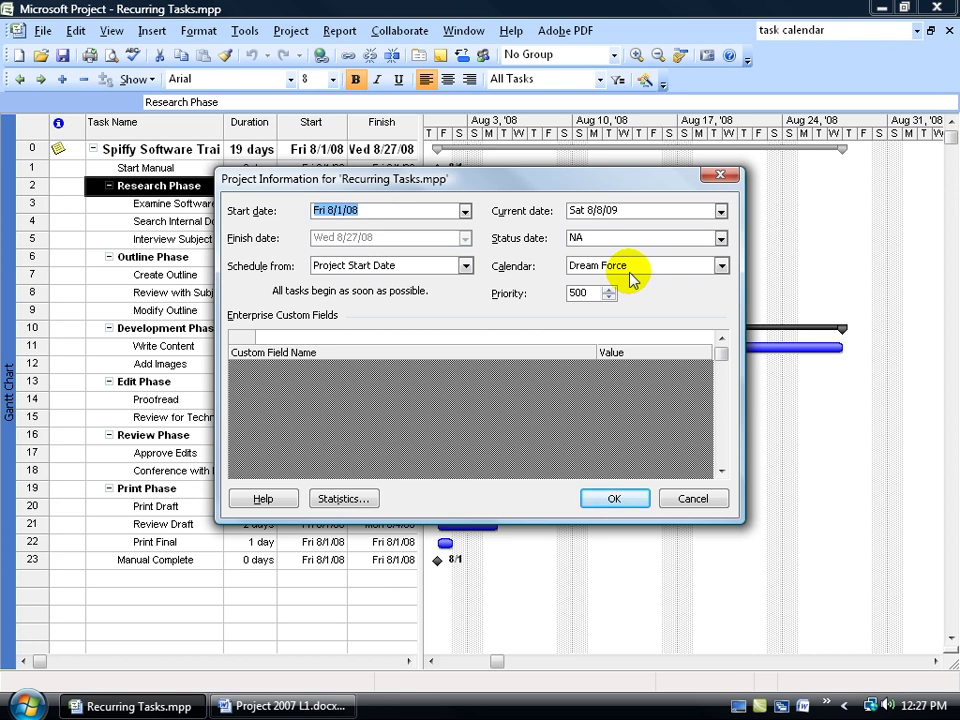
left_click(697, 502)
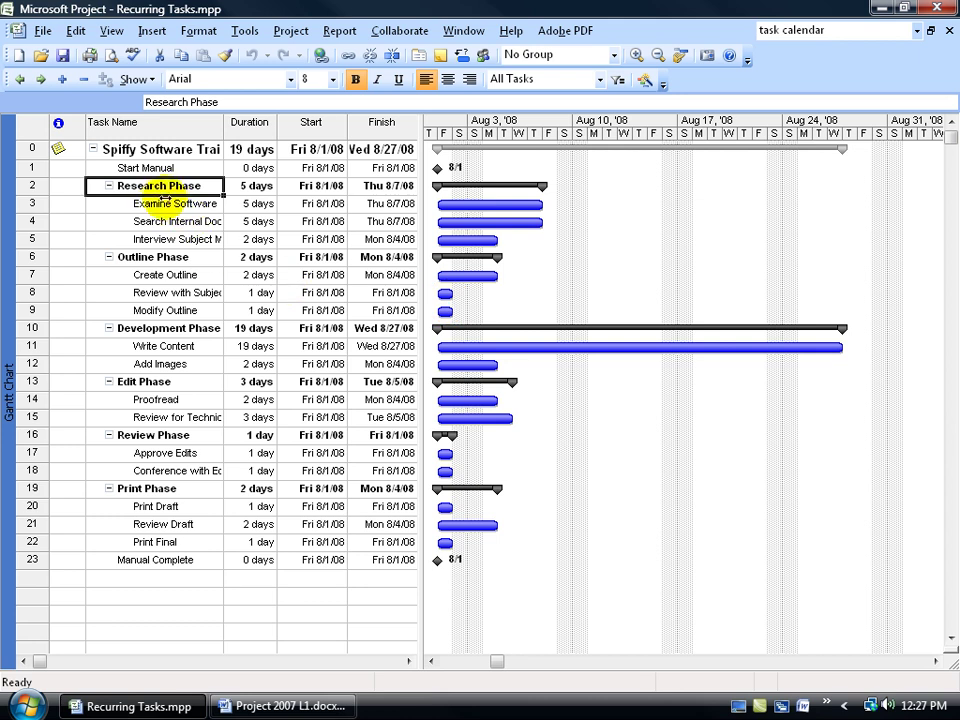
double_click(168, 203)
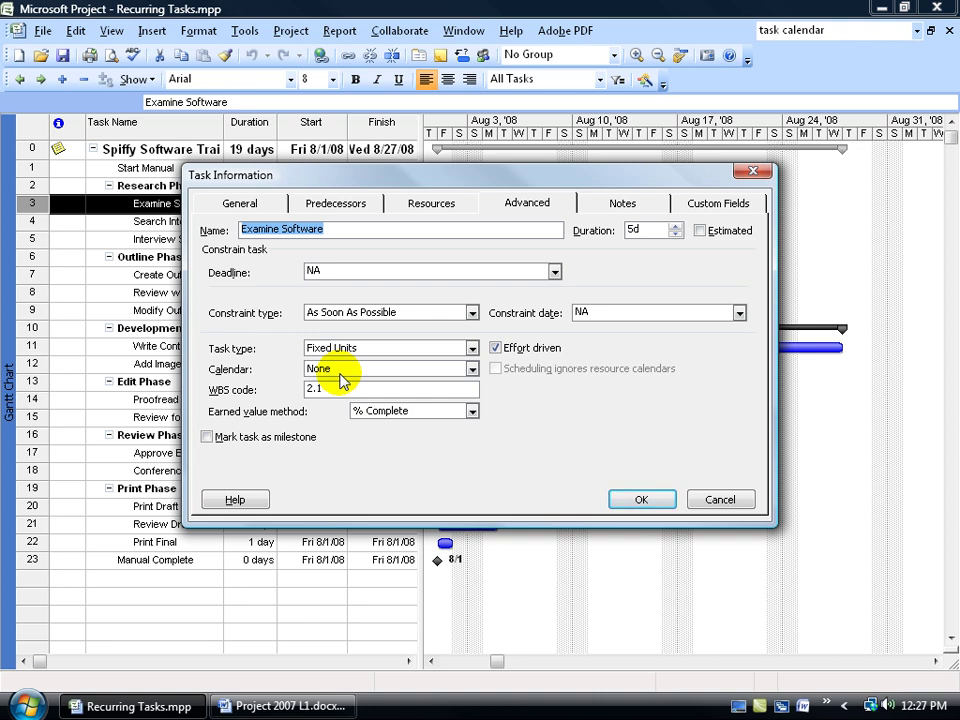
left_click(655, 499)
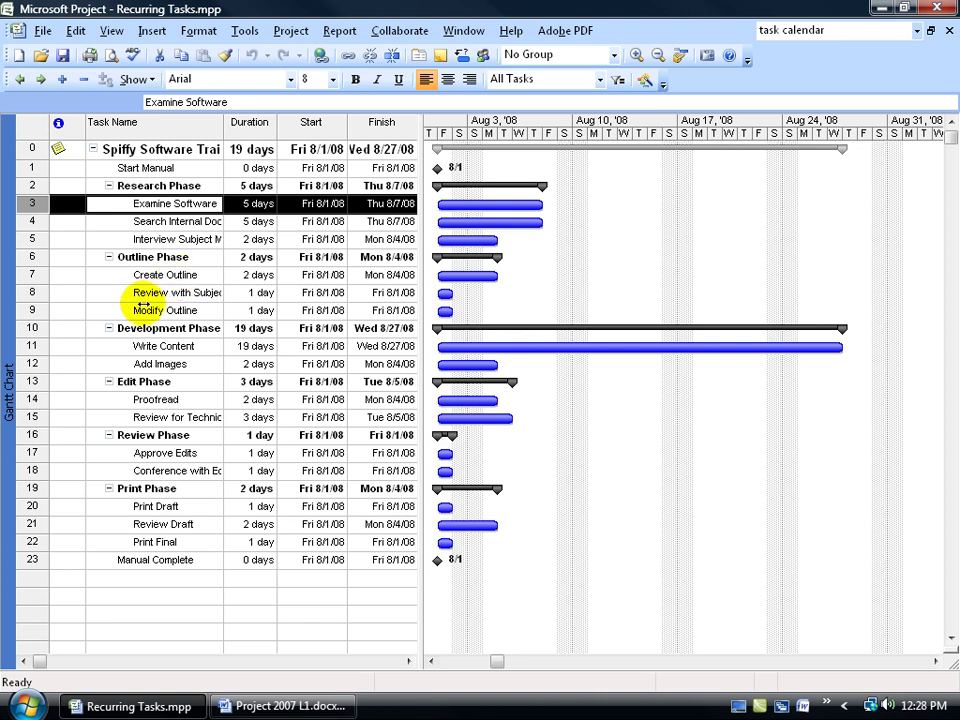
Reselect Research Phase and redefine Project Meetings: 1h, weekly Tuesdays, 8/5/08 to 10/28/08.
left_click(135, 186)
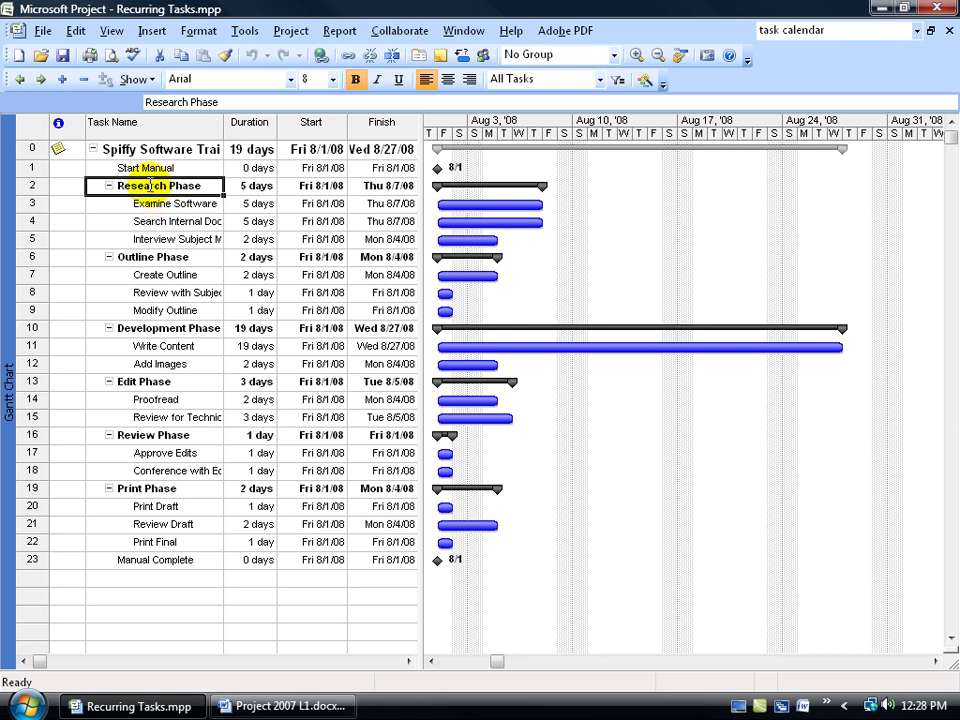
left_click(152, 31)
left_click(165, 92)
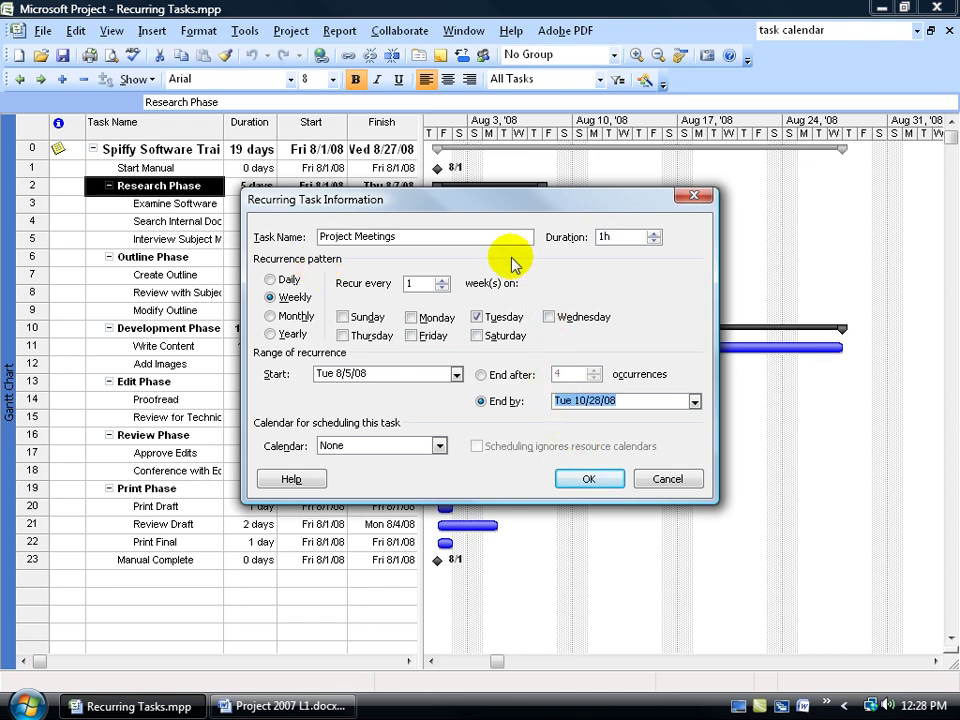
double_click(608, 240)
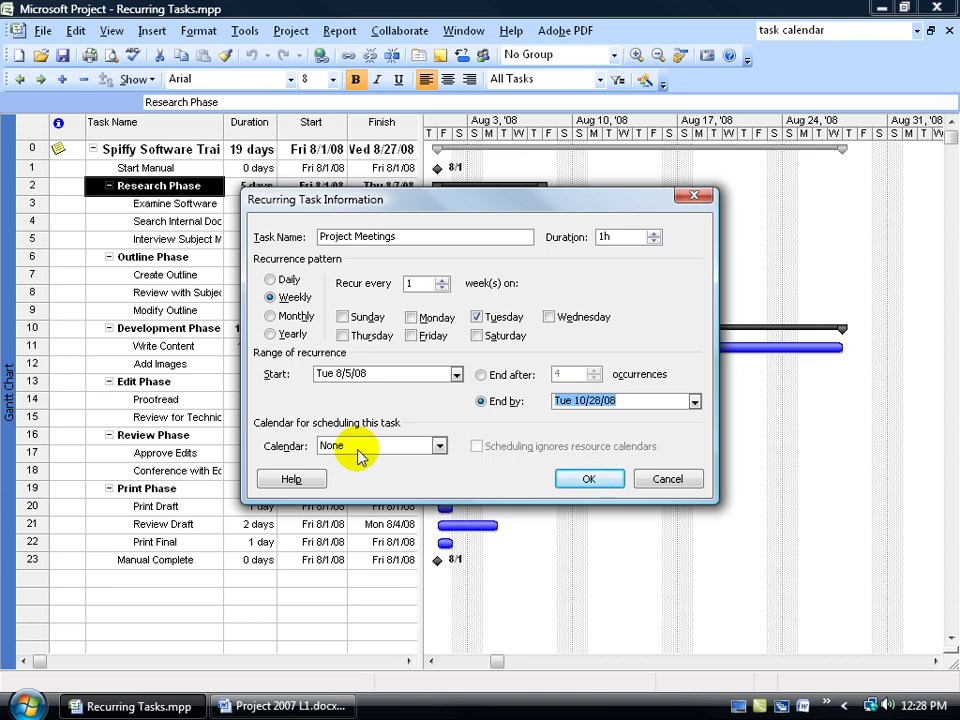
Assign the Dream Force calendar to Project Meetings and insert it above Research Phase.
left_click(439, 446)
left_click(406, 498)
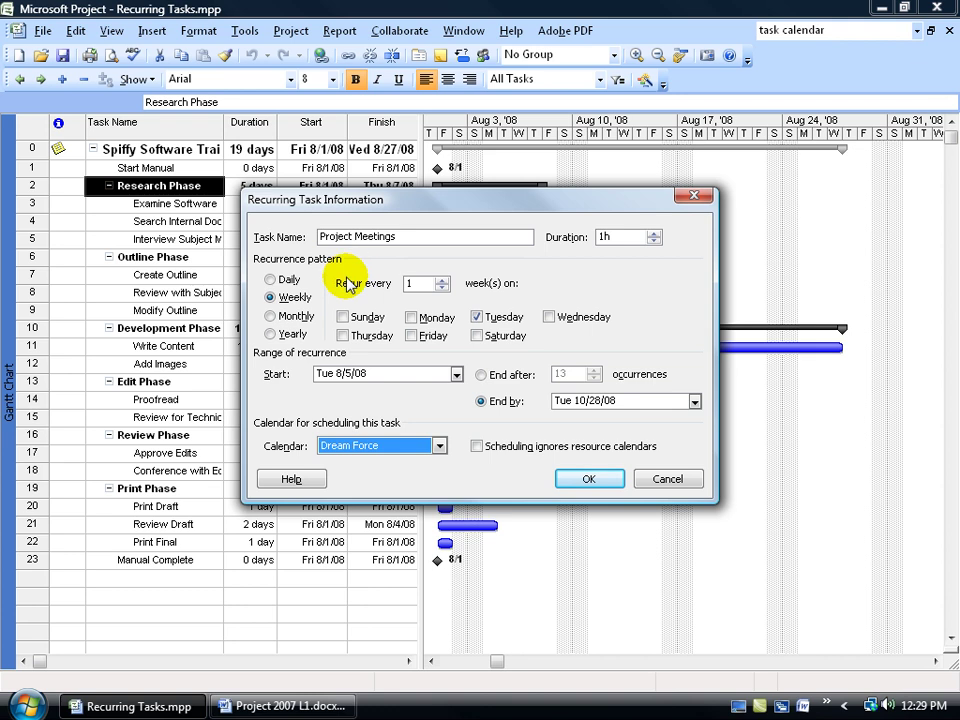
left_click(440, 450)
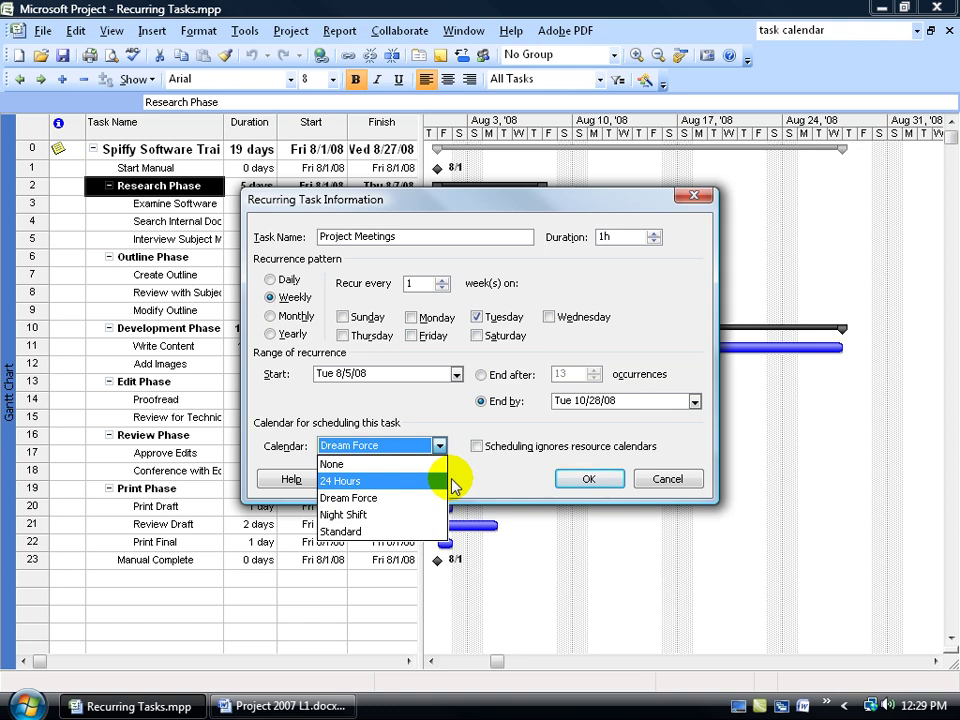
left_click(458, 428)
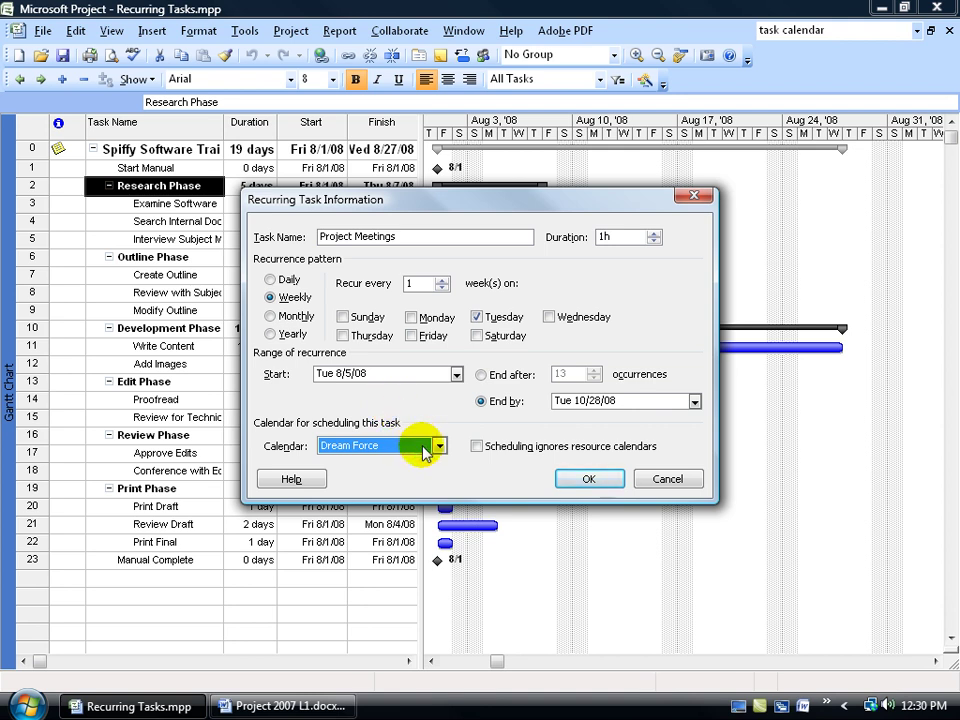
left_click(585, 479)
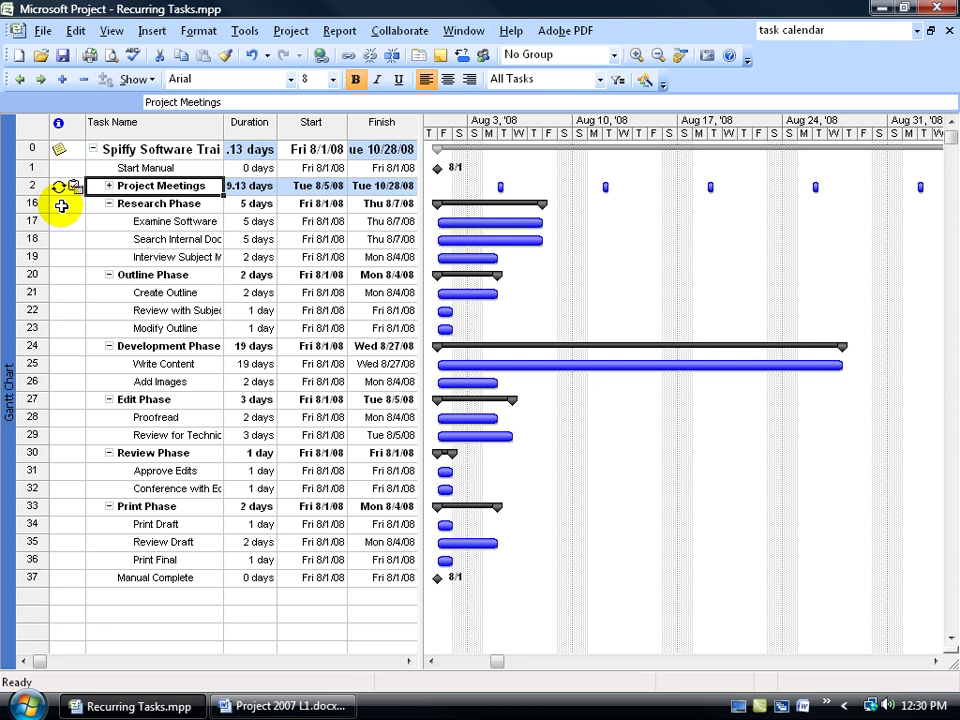
Expand the Project Meetings summary row to reveal its 13 one-hour Tuesday meetings.
mouse_move(60, 185)
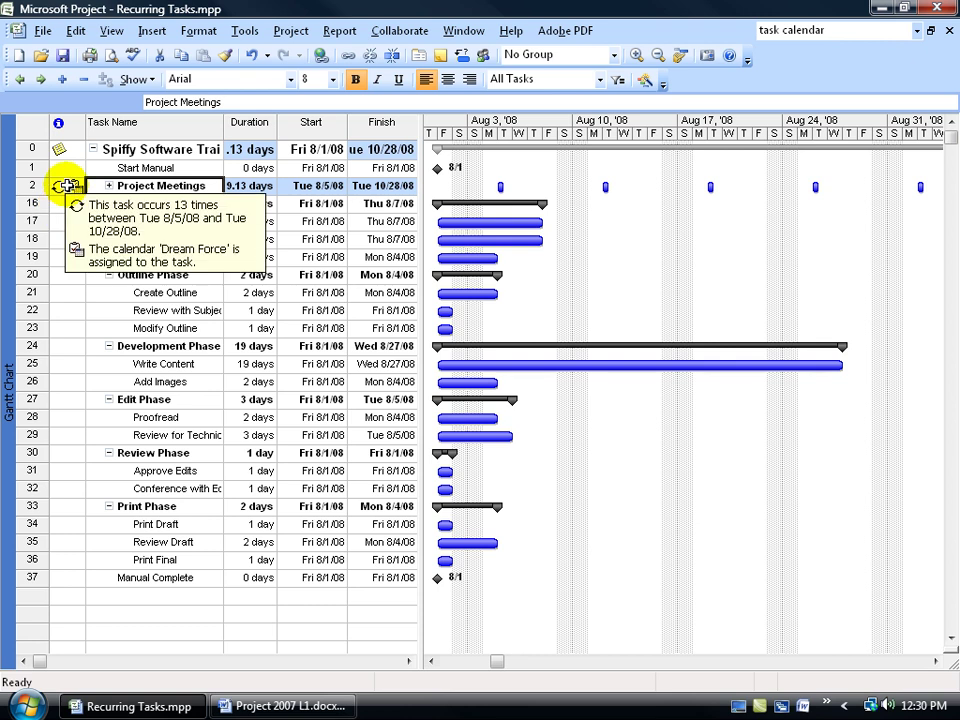
left_click(108, 186)
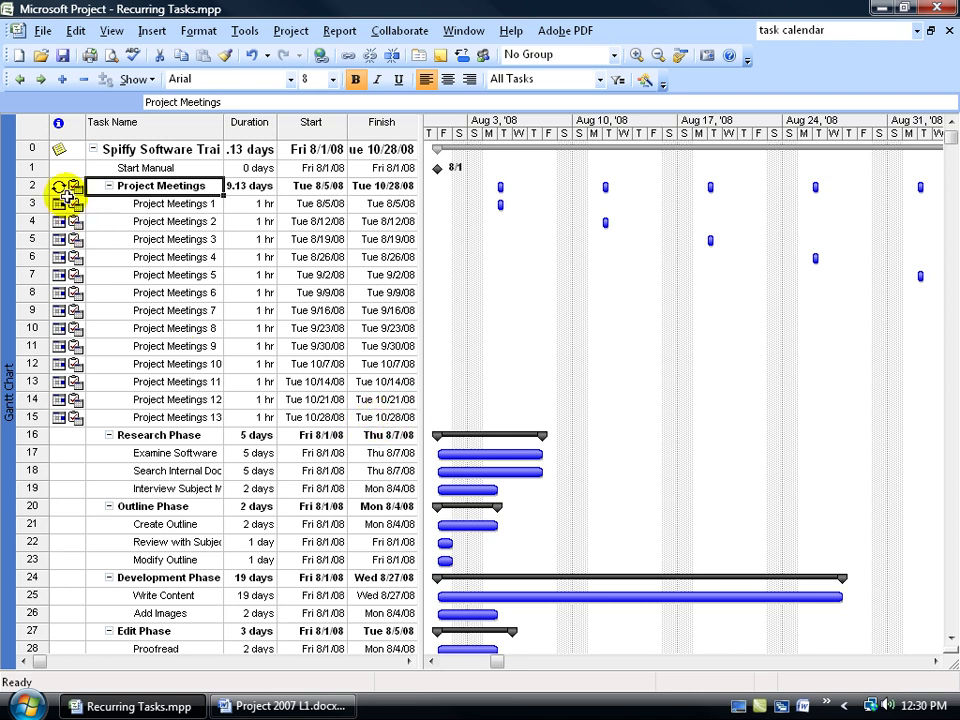
mouse_move(72, 185)
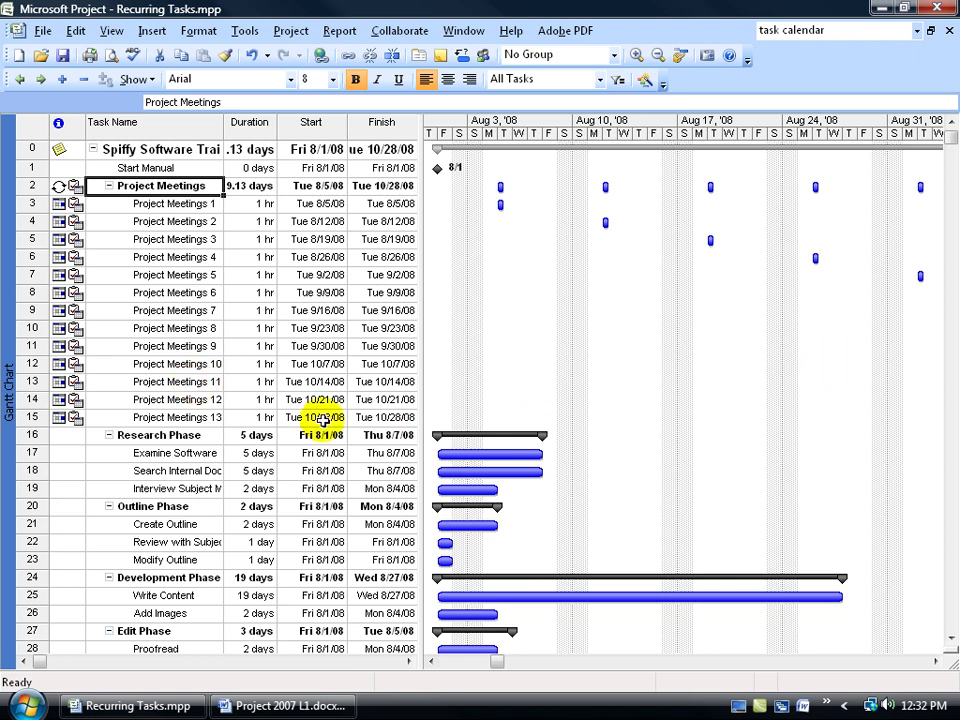
left_click(194, 382)
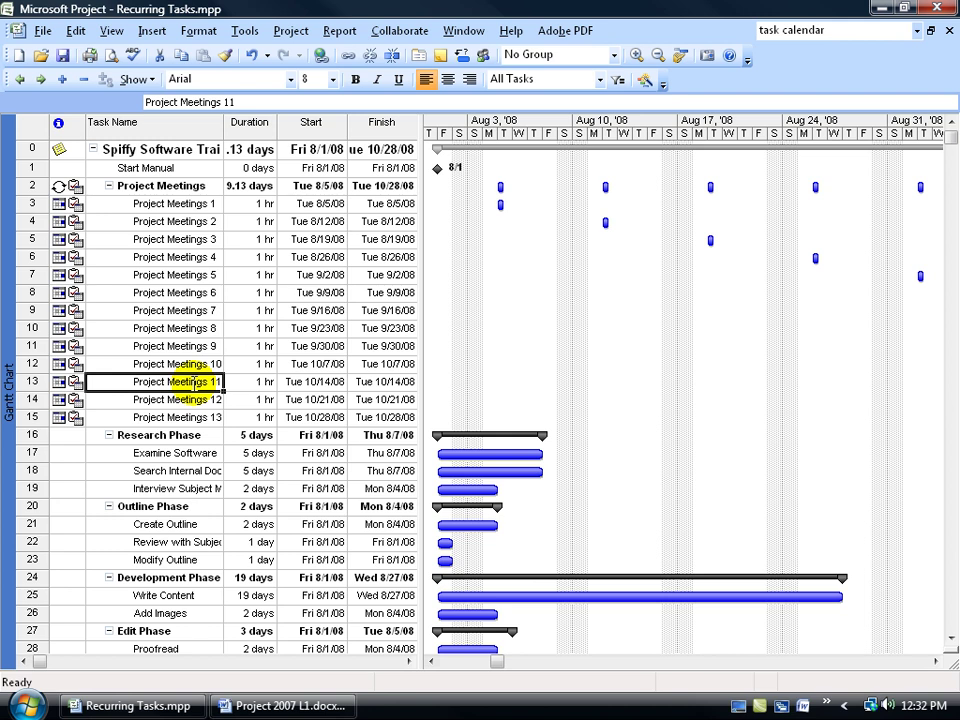
left_click(681, 57)
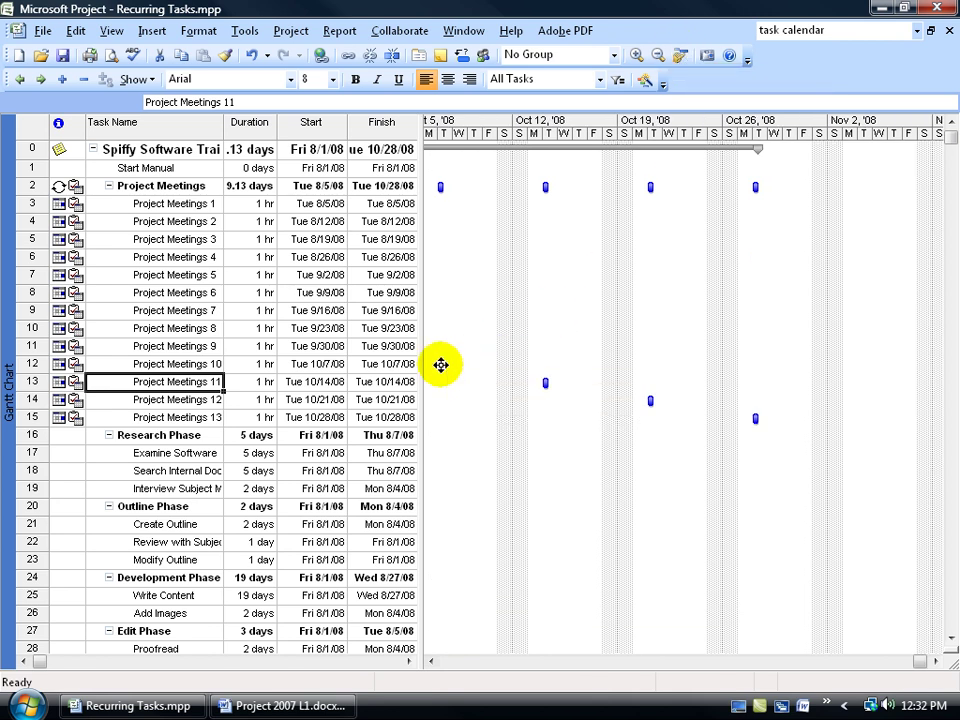
left_click(442, 367)
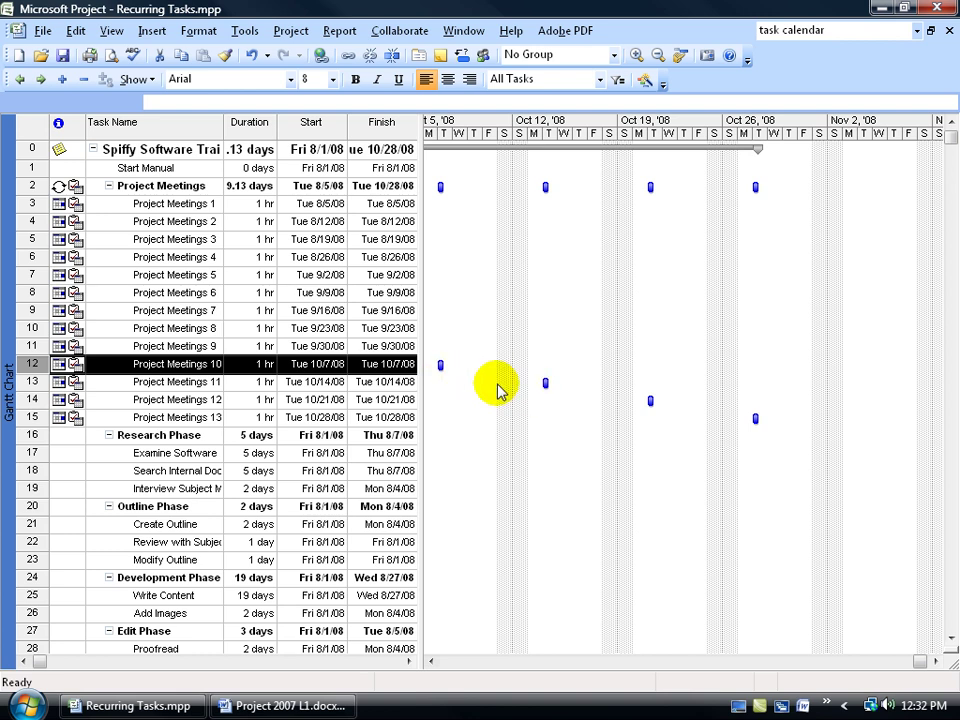
left_click(545, 382)
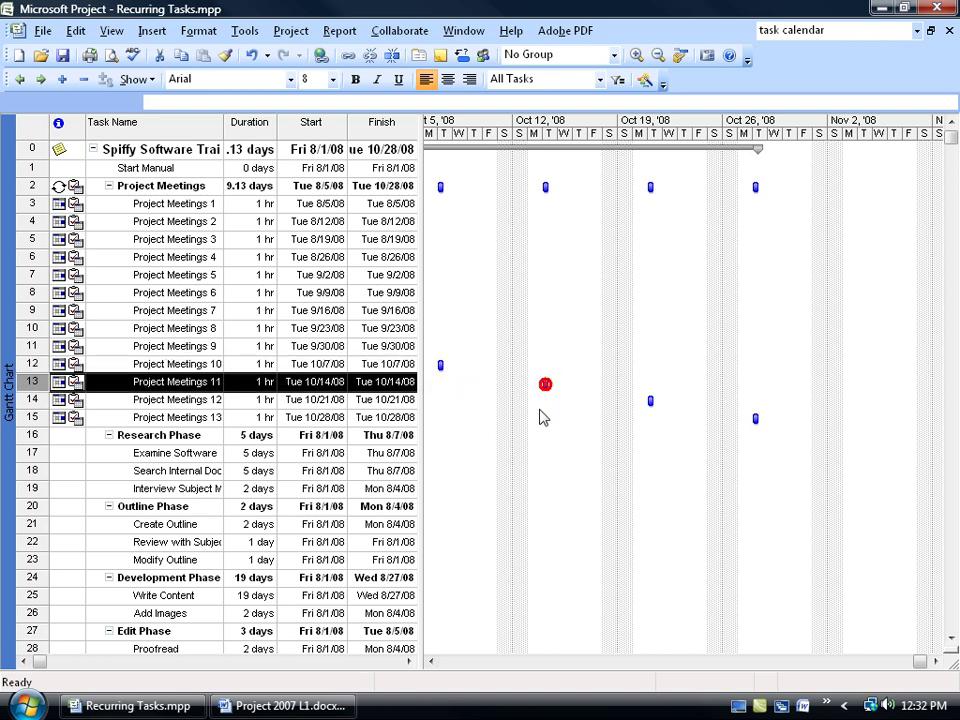
left_click(467, 408)
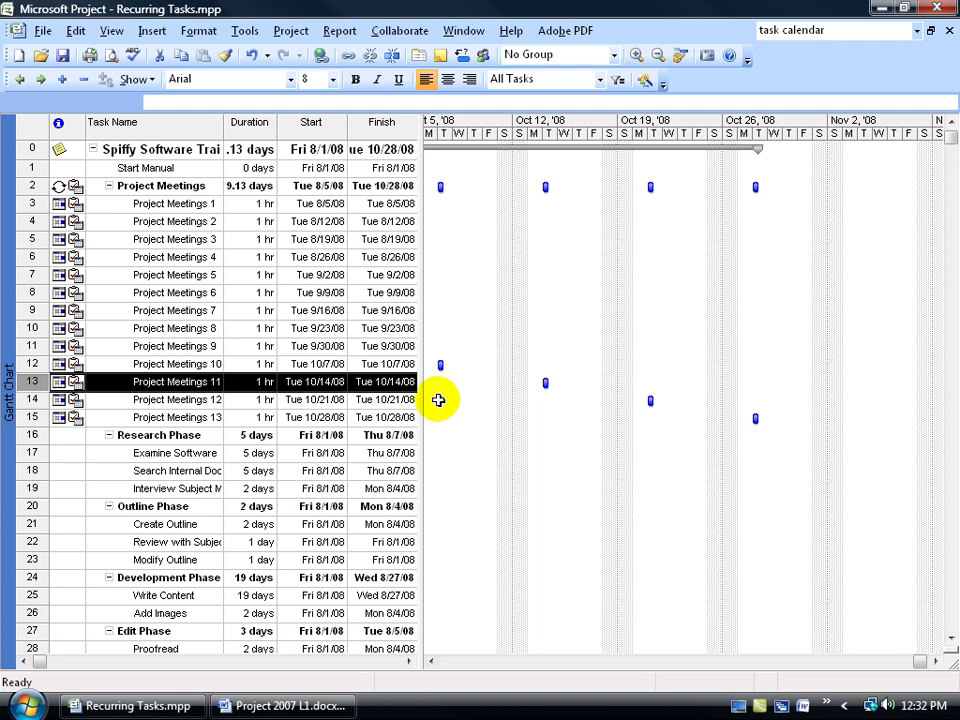
left_click(188, 221)
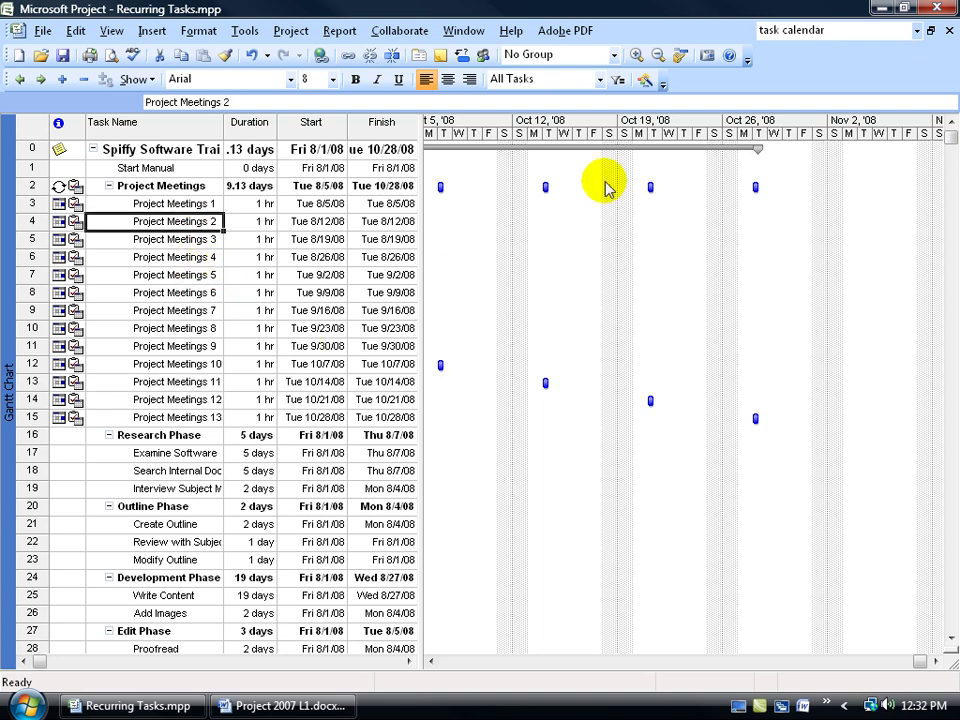
left_click(682, 56)
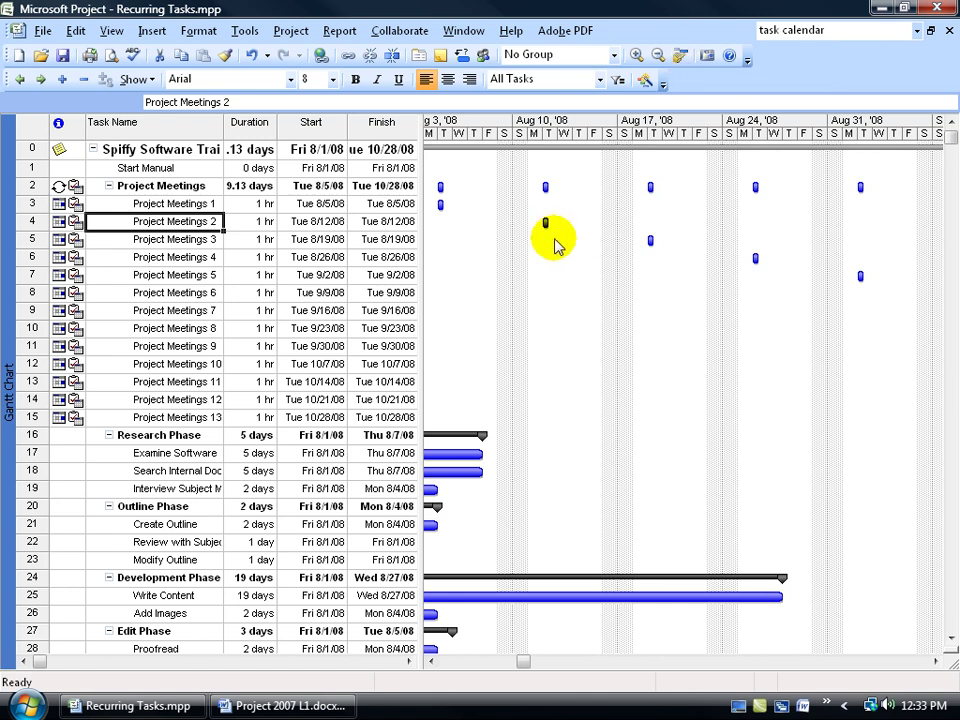
left_click(440, 204)
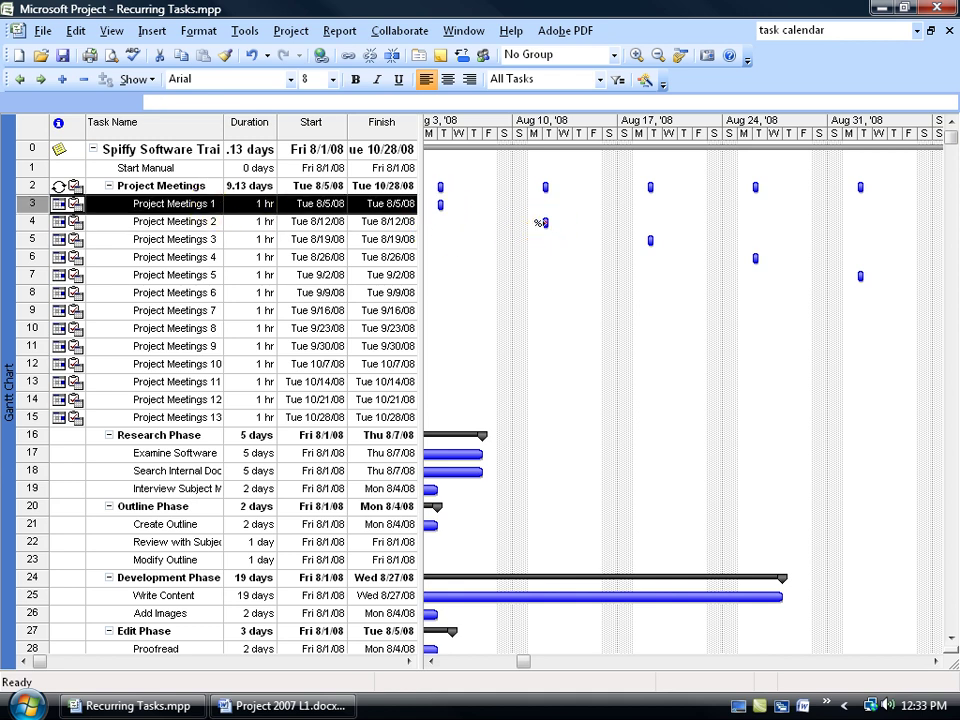
left_click(545, 222)
left_click(651, 240)
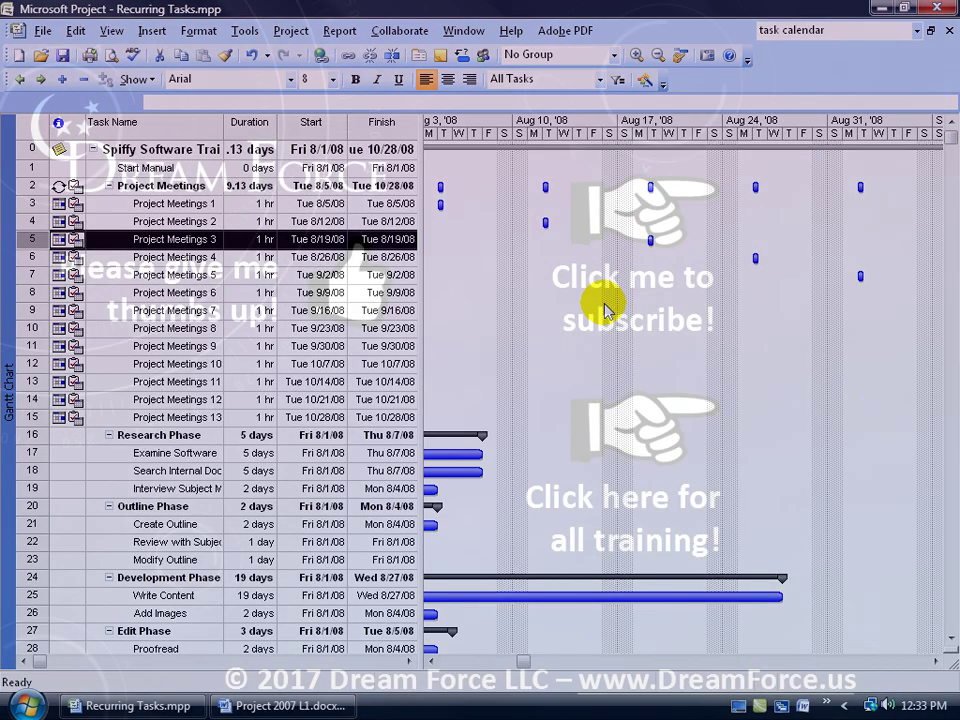